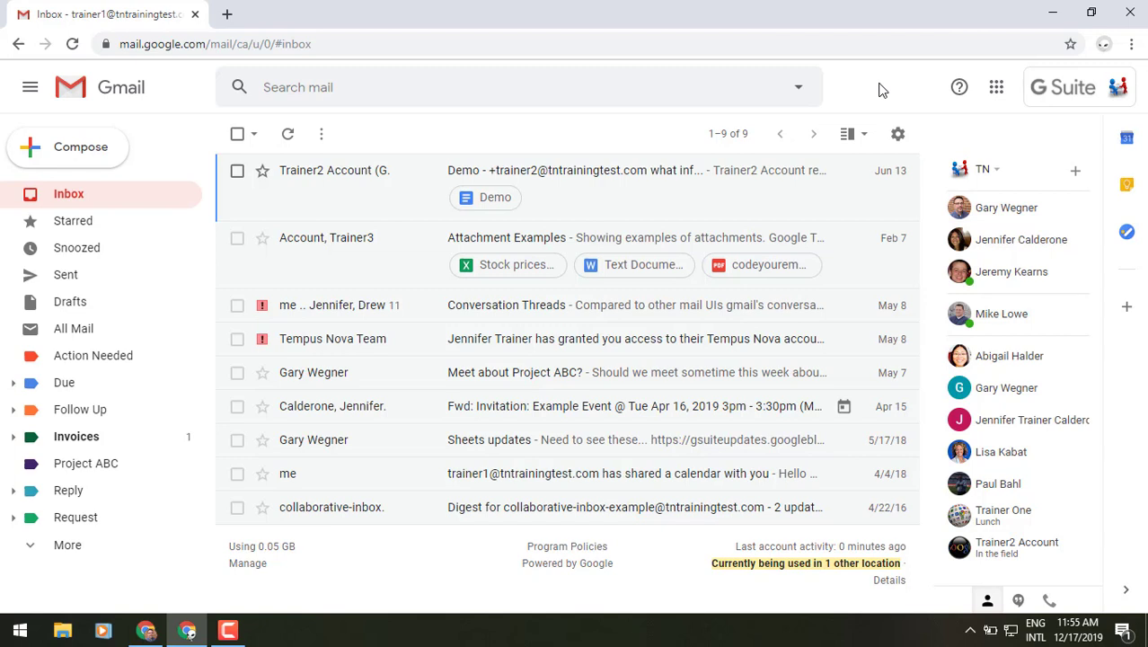
- Forward the checked Demo email as an attachment into a new draft
{"action": "left_click", "coordinate": [237, 172]}
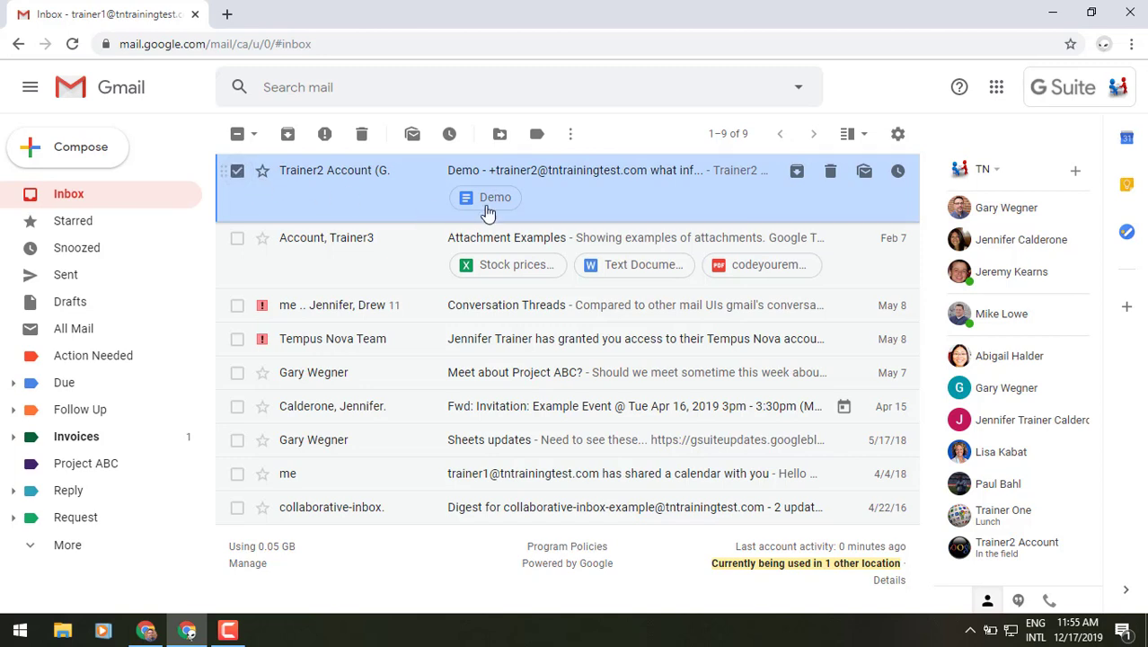
{"action": "left_click", "coordinate": [570, 135]}
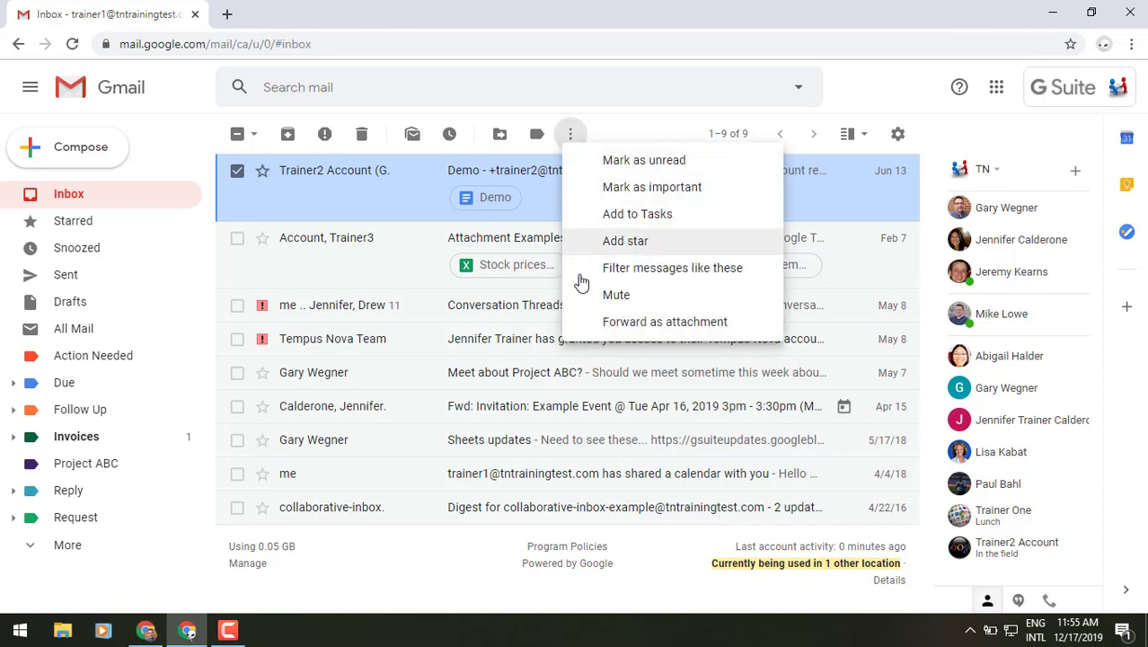
{"action": "left_click", "coordinate": [580, 323]}
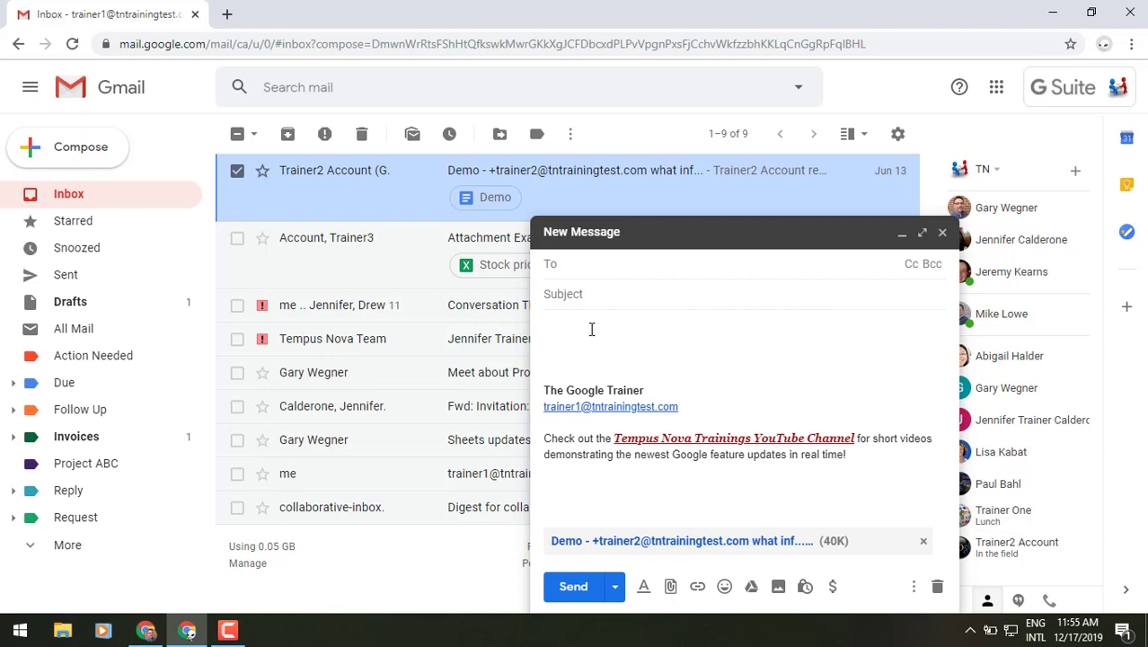
- Discard the forwarded draft, then attach the Demo, Attachment Examples and Tempus Nova access emails to a new message
{"action": "left_click", "coordinate": [936, 585]}
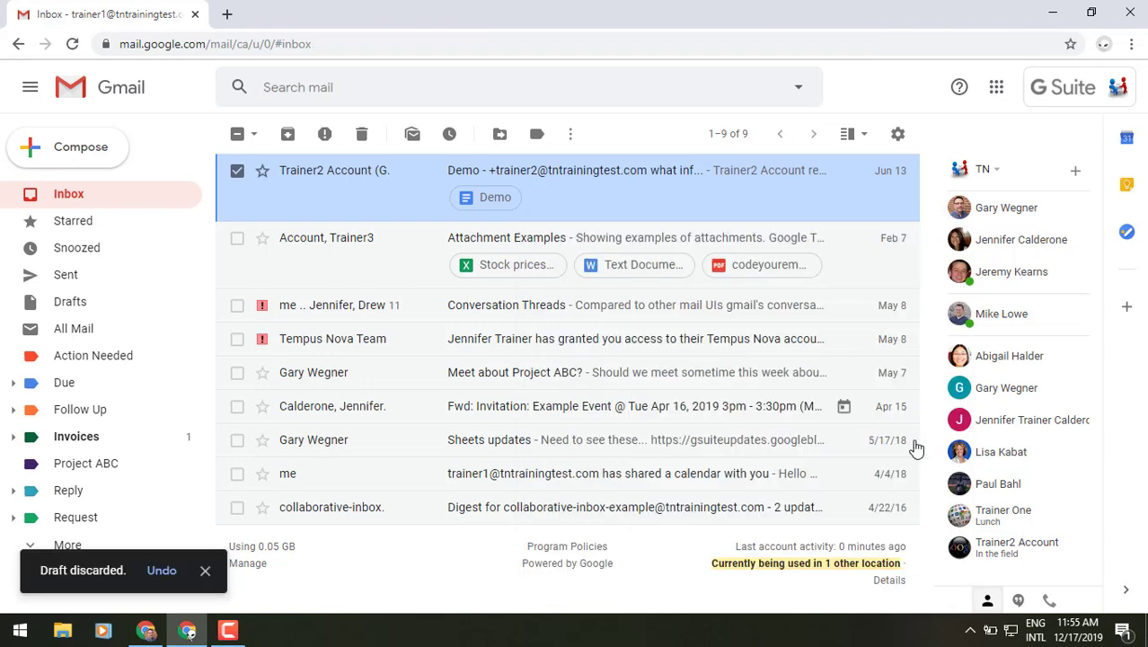
{"action": "left_click", "coordinate": [238, 305]}
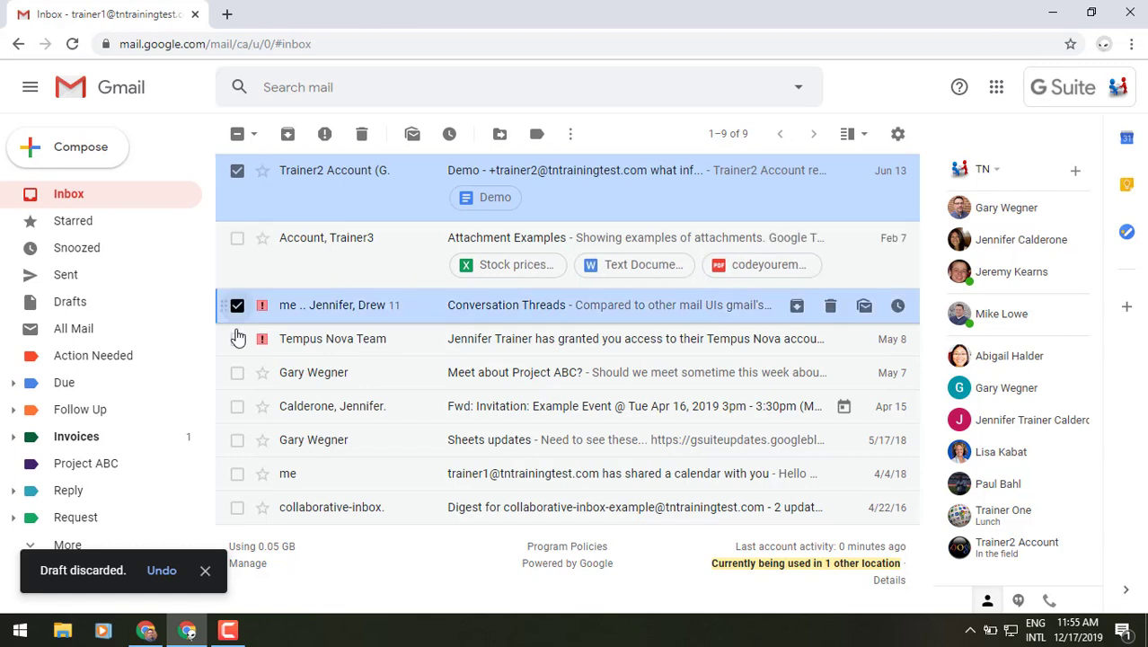
{"action": "left_click", "coordinate": [237, 338]}
{"action": "left_click", "coordinate": [237, 305]}
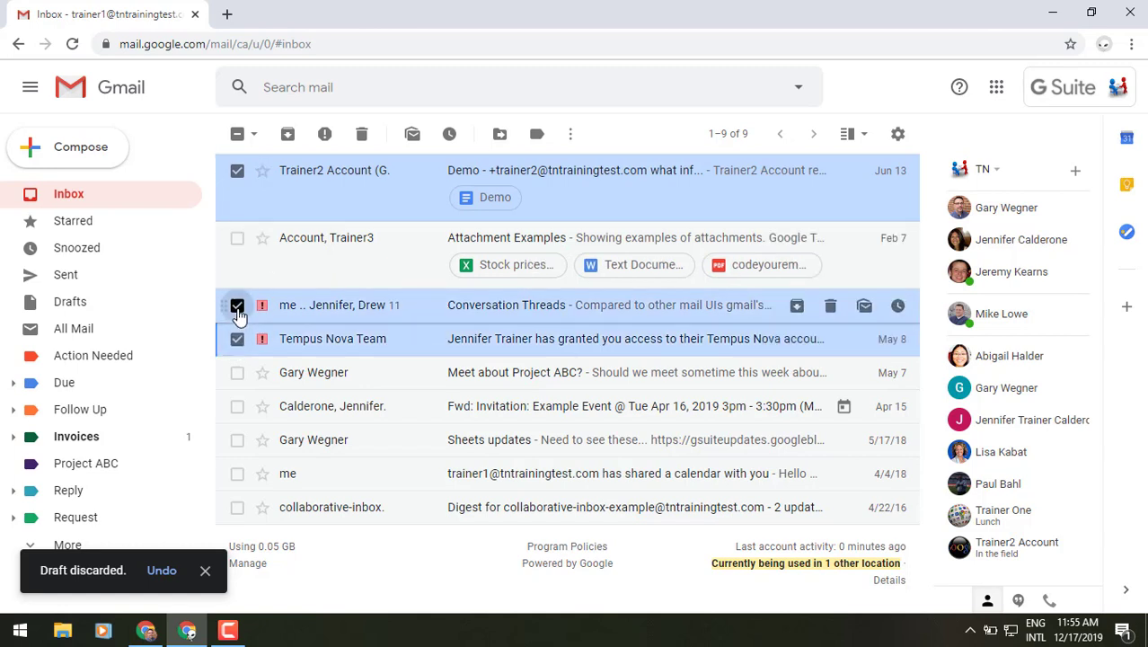
{"action": "left_click", "coordinate": [237, 238]}
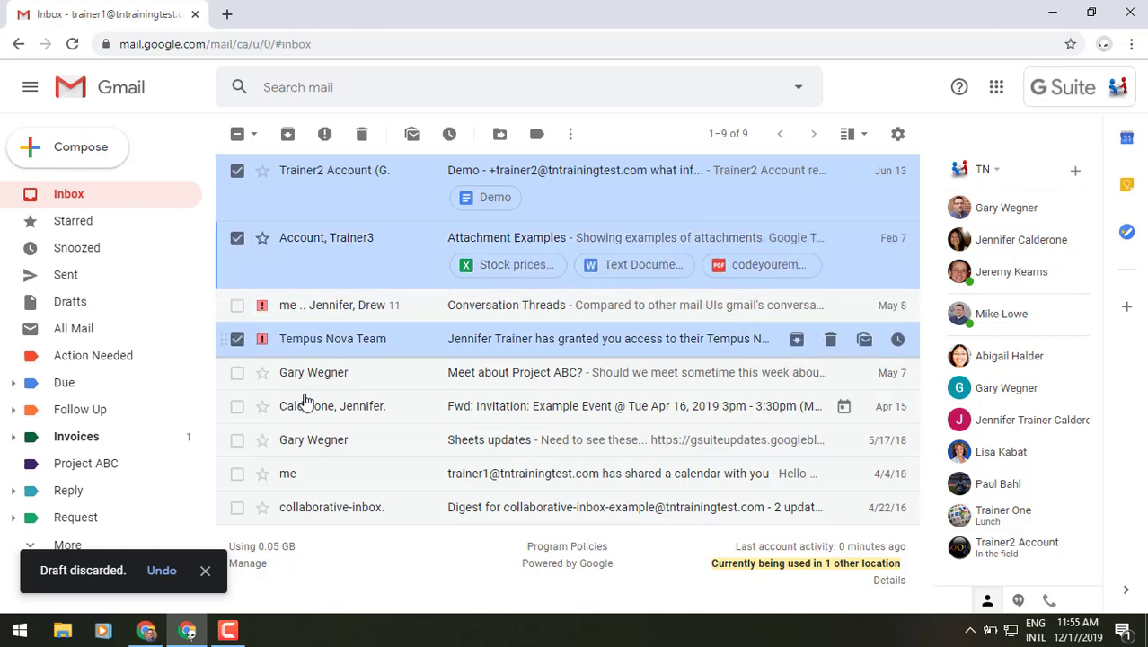
{"action": "left_click", "coordinate": [105, 148]}
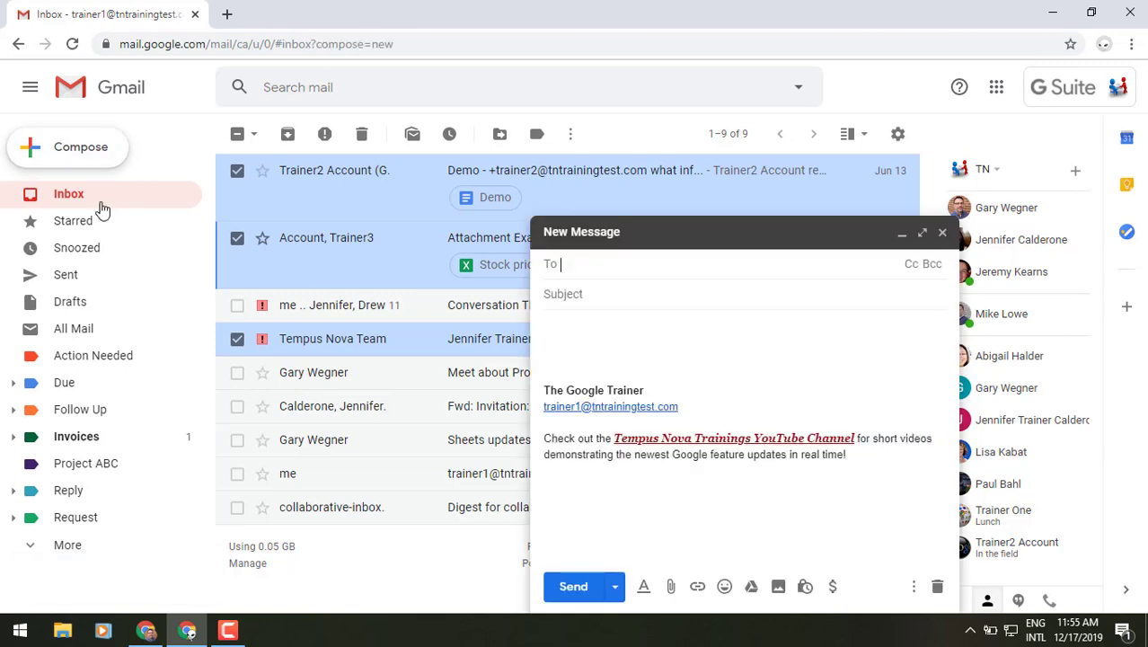
{"action": "mouse_move", "coordinate": [386, 184]}
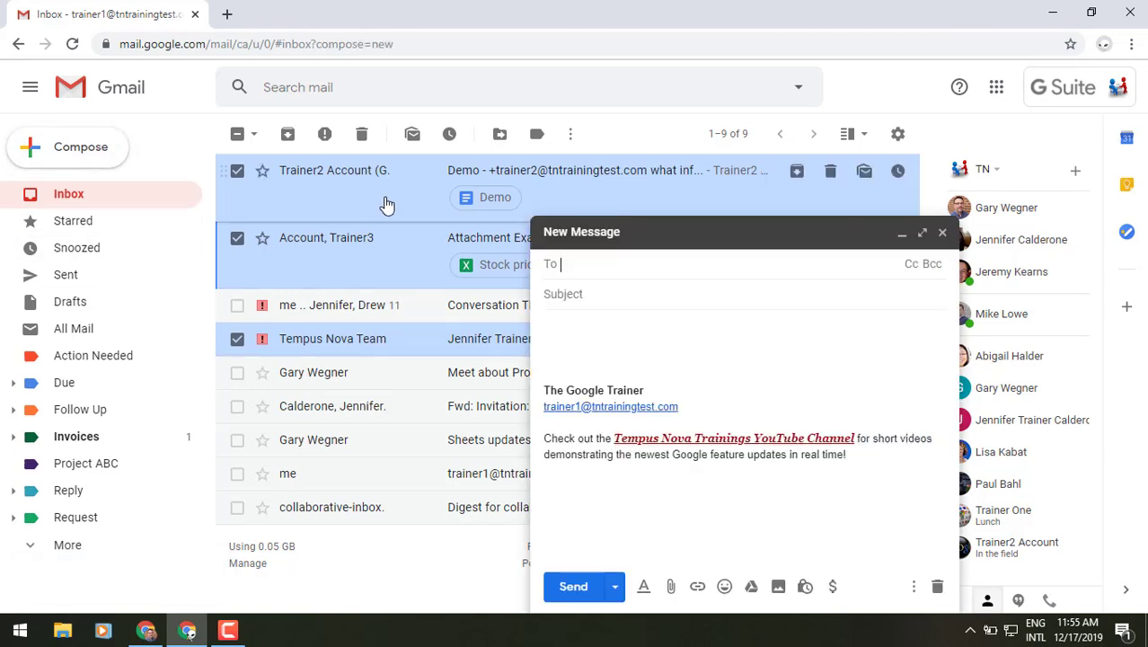
{"action": "left_click_drag", "start_coordinate": [371, 198], "coordinate": [655, 344]}
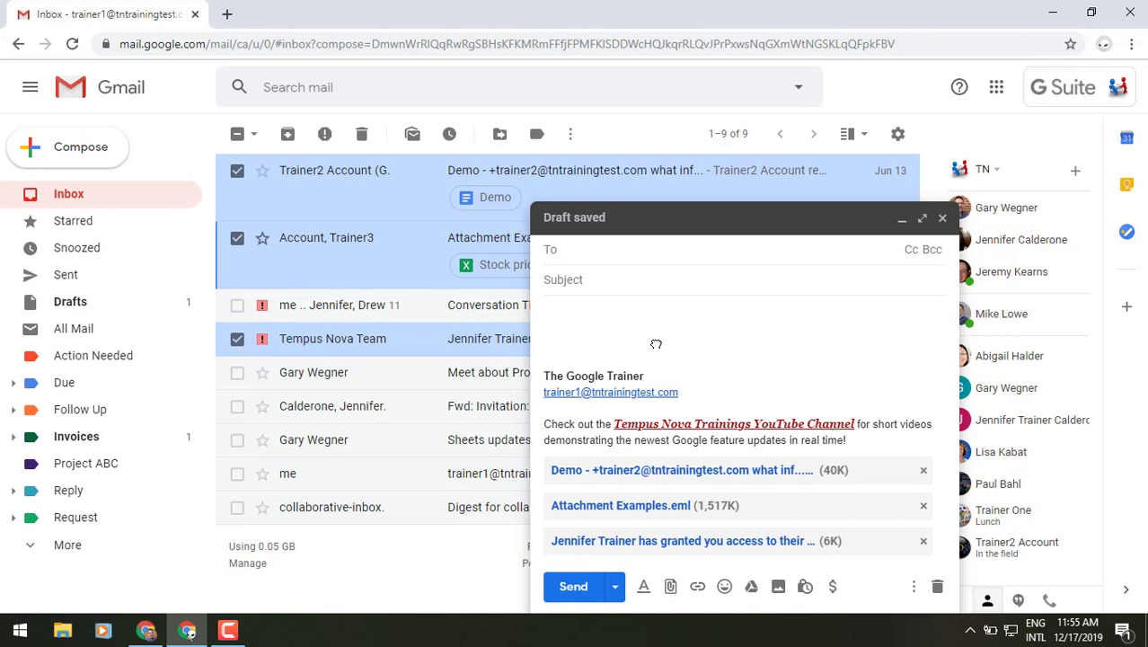
- Discard the three-attachment draft and leave only Conversation Threads checked in the inbox
{"action": "left_click", "coordinate": [936, 585]}
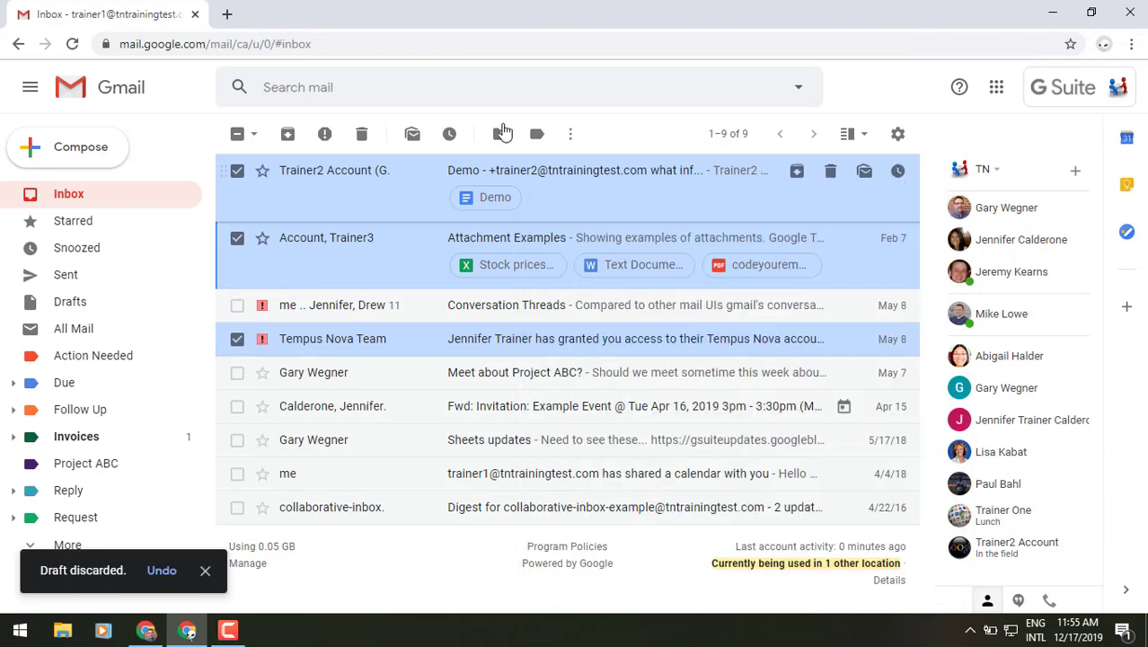
{"action": "left_click", "coordinate": [237, 238]}
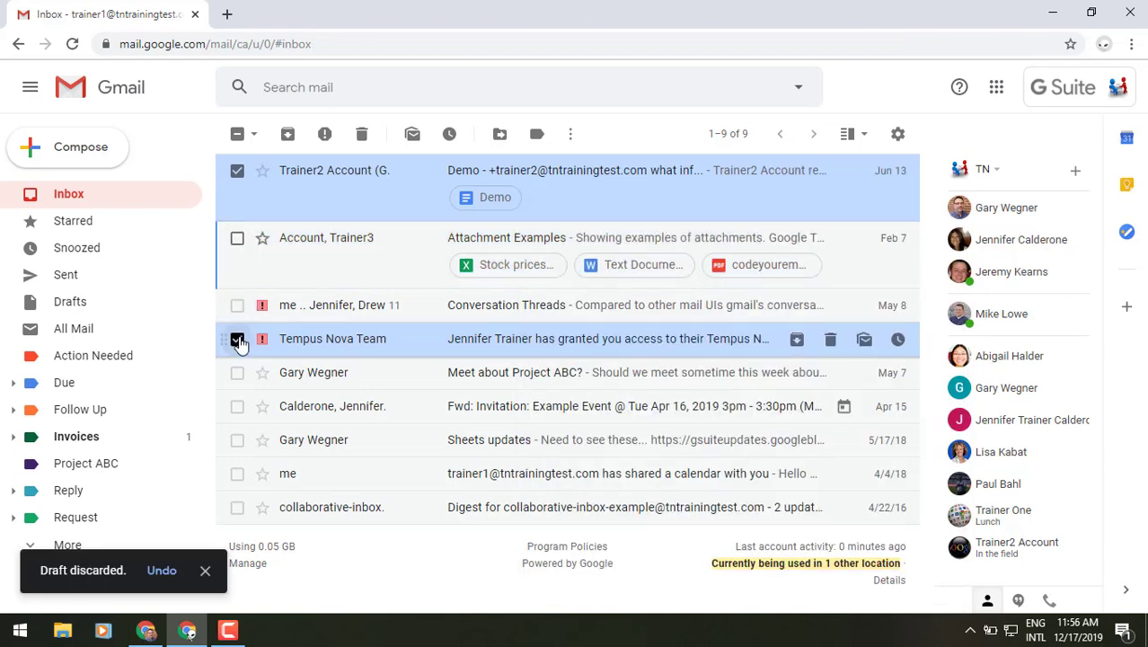
{"action": "left_click", "coordinate": [237, 339]}
{"action": "left_click", "coordinate": [237, 172]}
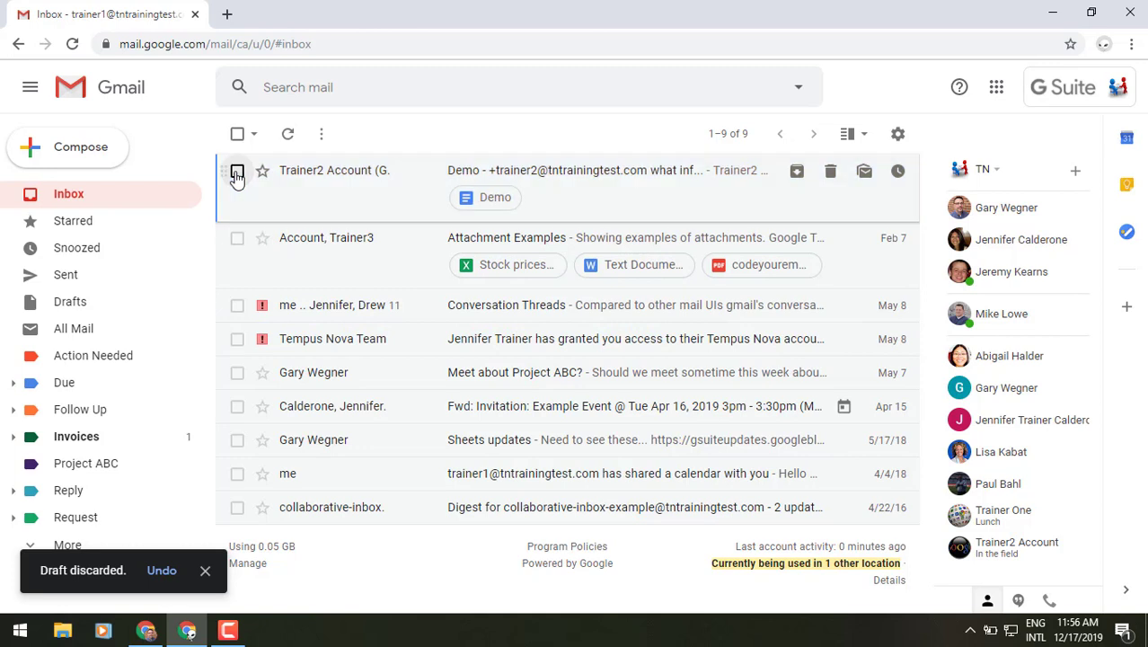
{"action": "left_click", "coordinate": [237, 306]}
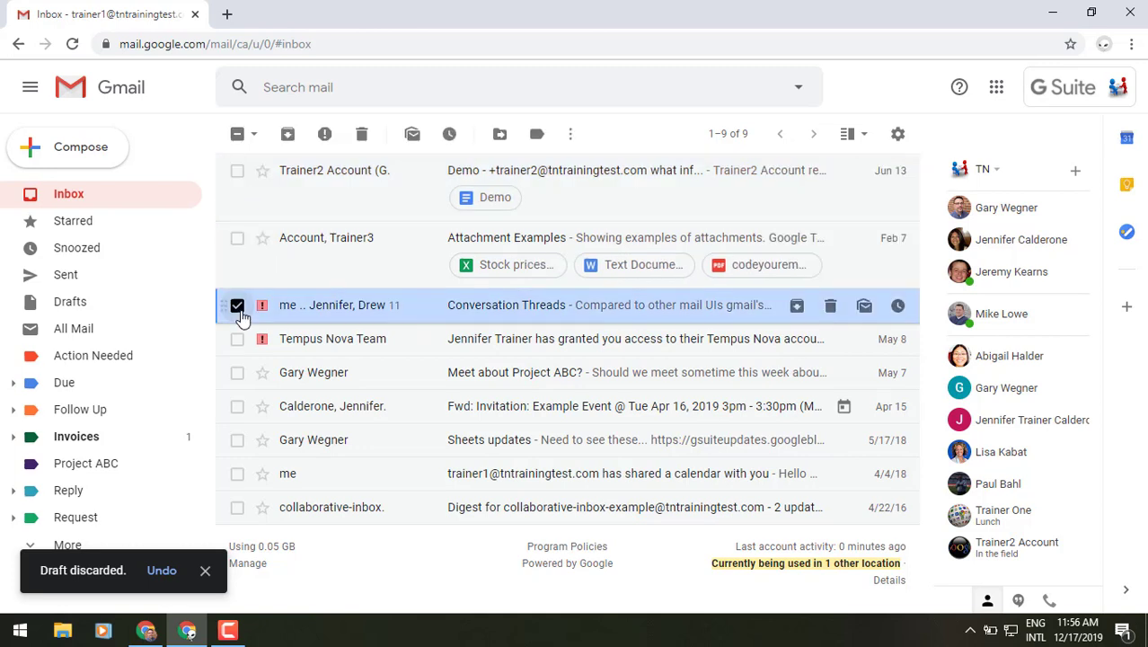
- Open the Conversation Threads email and scroll down to its later messages
{"action": "left_click", "coordinate": [358, 305]}
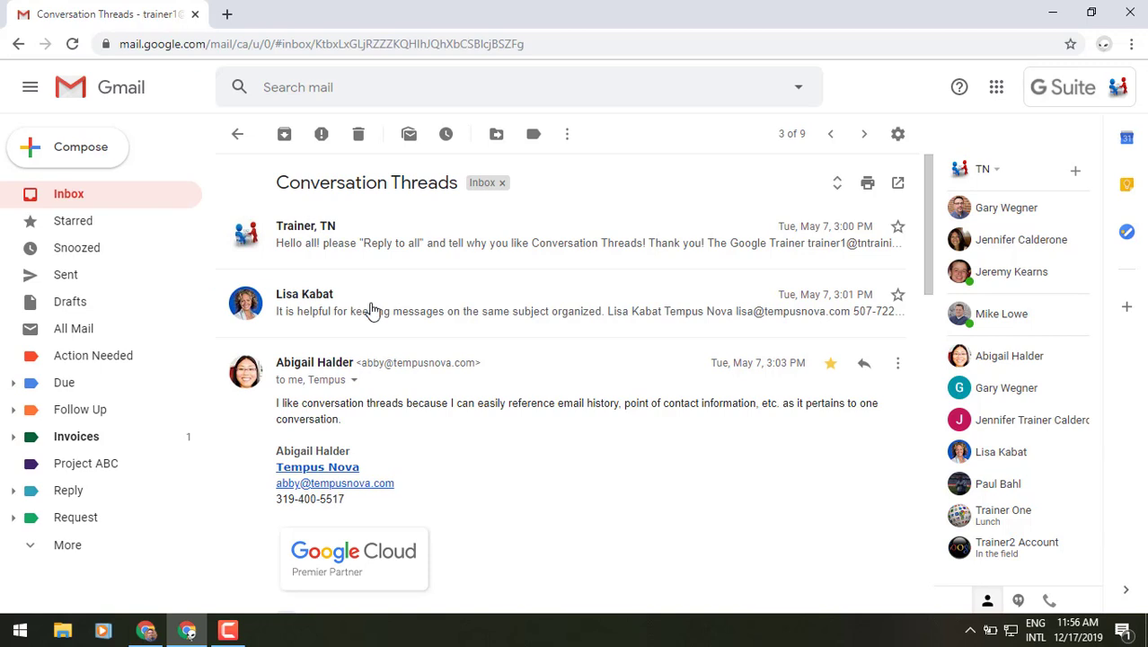
{"action": "left_click", "coordinate": [590, 377]}
{"action": "scroll", "coordinate": [590, 377], "scroll_direction": "down", "scroll_amount": 1}
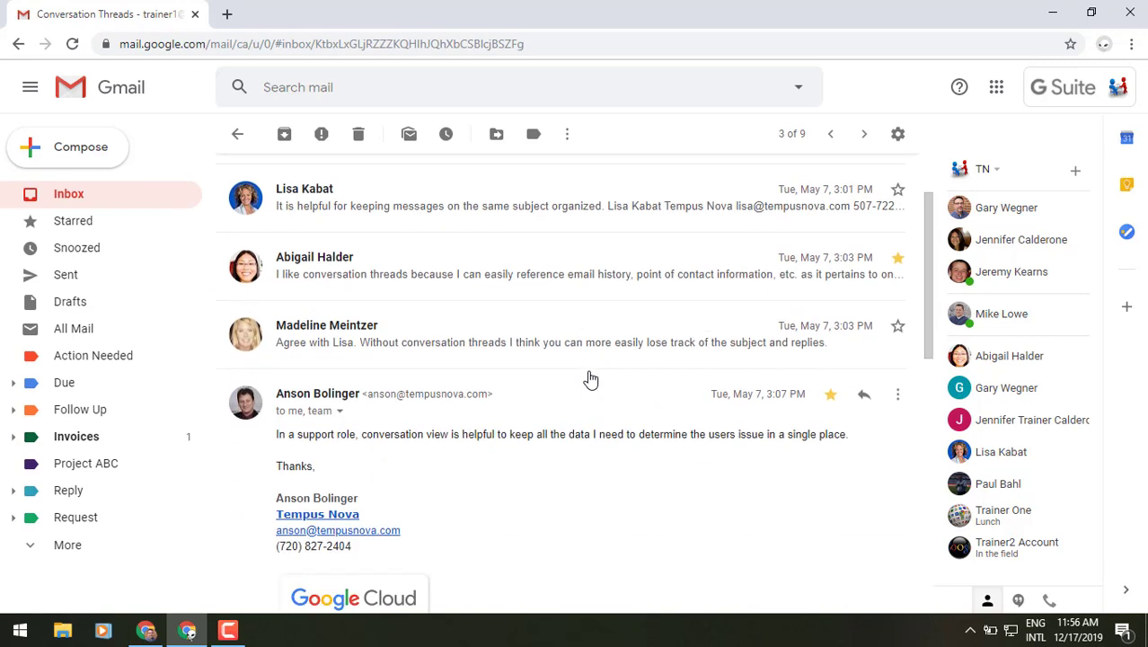
{"action": "scroll", "coordinate": [590, 377], "scroll_direction": "down", "scroll_amount": 2}
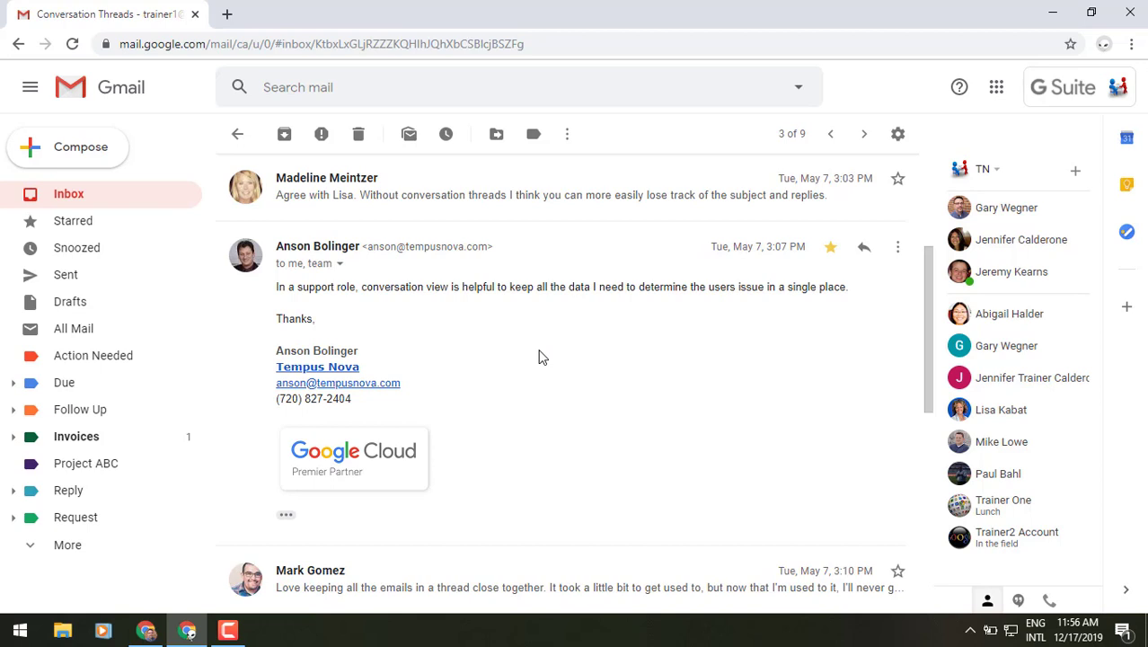
- Start a popped-out reply to a later Conversation Threads message, then go back to the inbox
{"action": "left_click", "coordinate": [863, 248]}
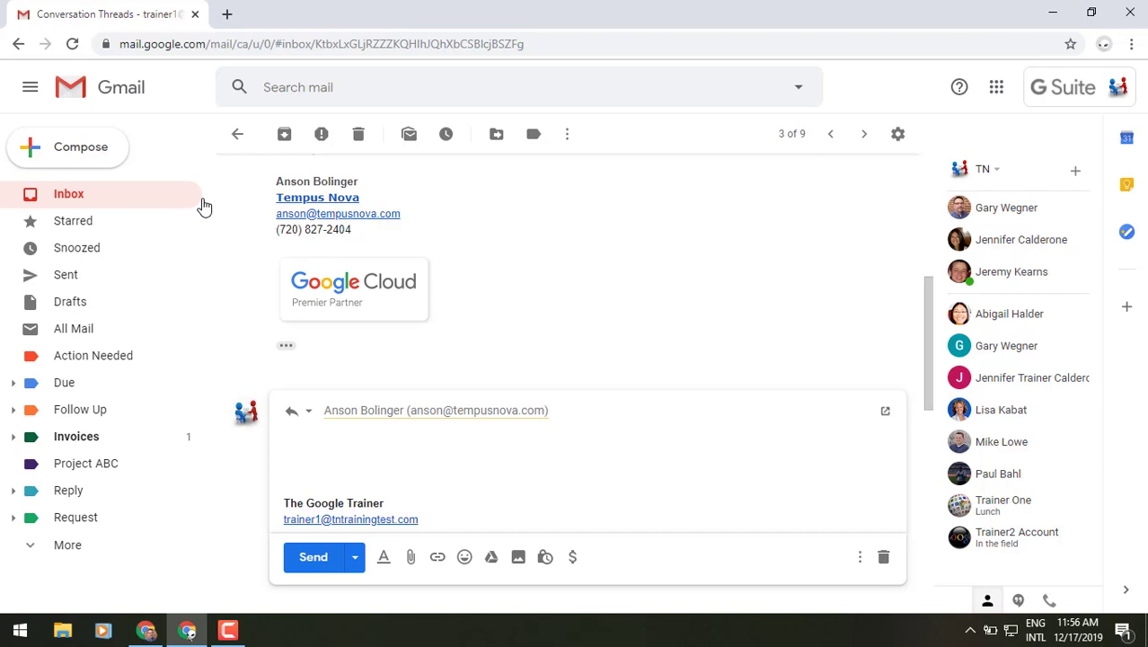
{"action": "left_click", "coordinate": [884, 413]}
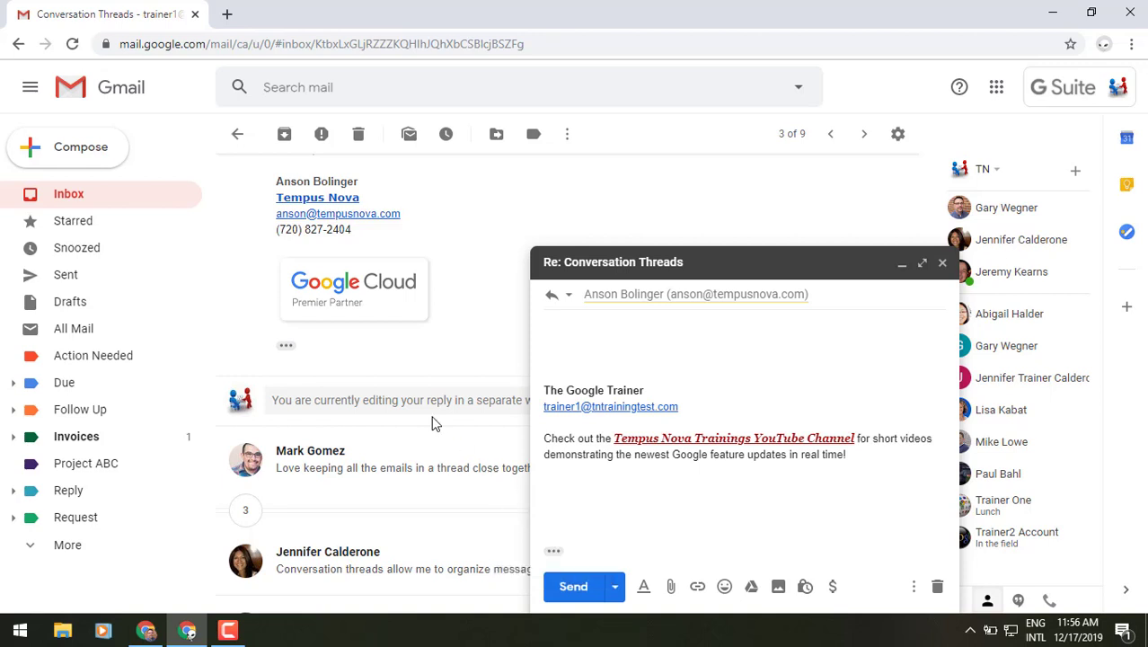
{"action": "left_click", "coordinate": [61, 202]}
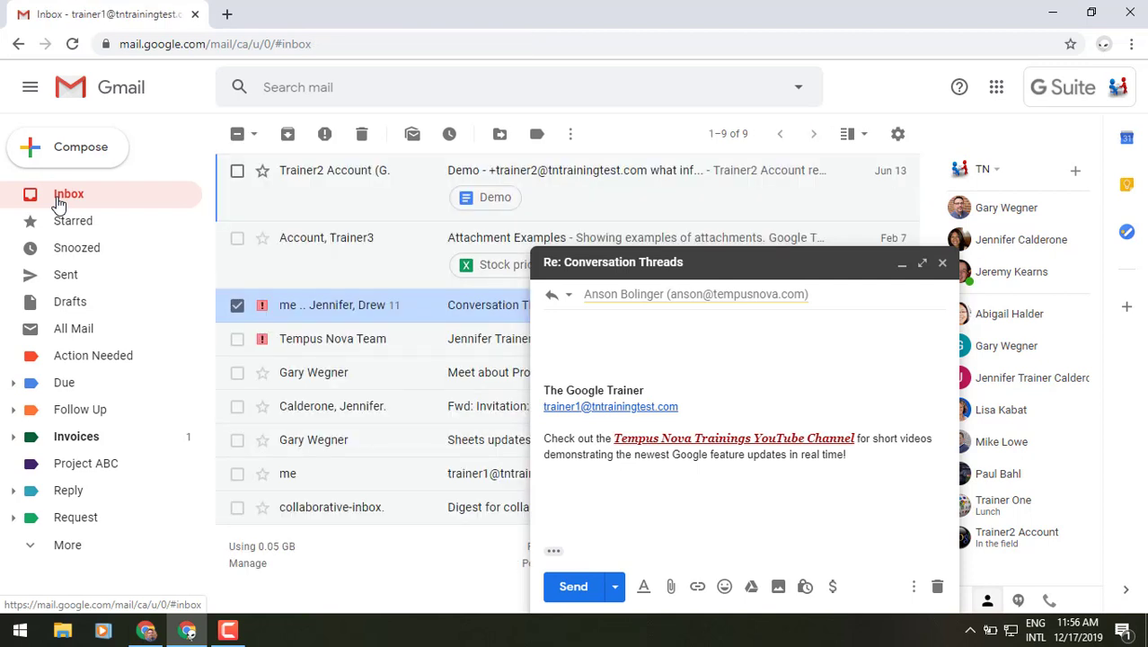
- Drag the Meet about Project ABC? email into the reply as an attachment, then discard the draft
{"action": "left_click", "coordinate": [237, 372]}
{"action": "left_click", "coordinate": [237, 306]}
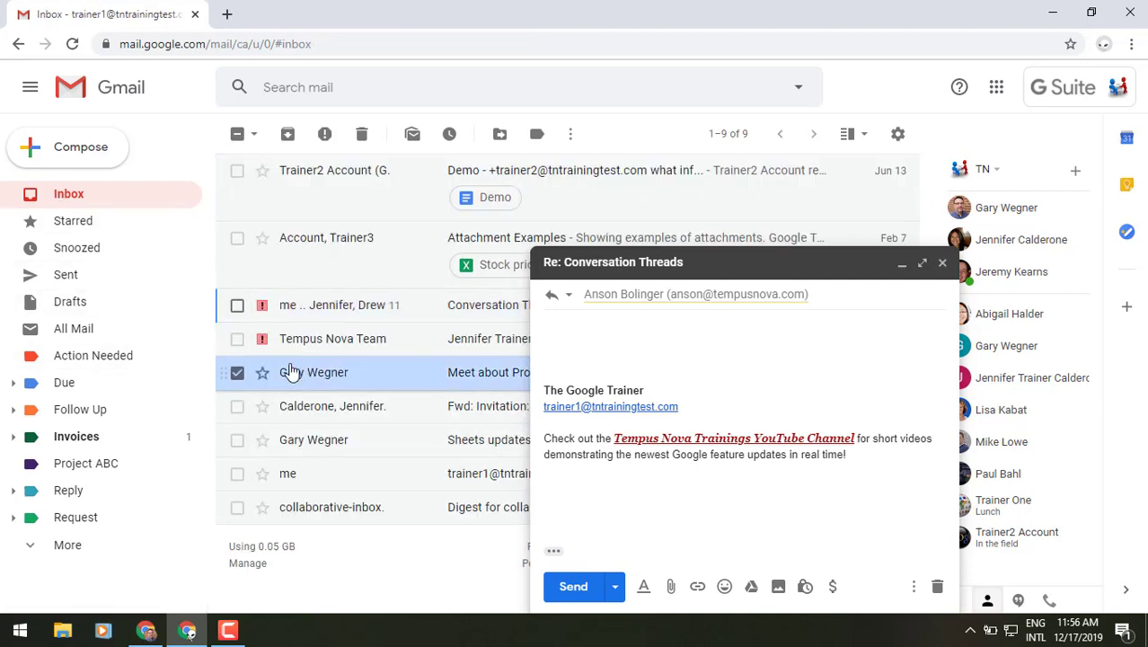
{"action": "left_click_drag", "start_coordinate": [291, 371], "coordinate": [721, 409]}
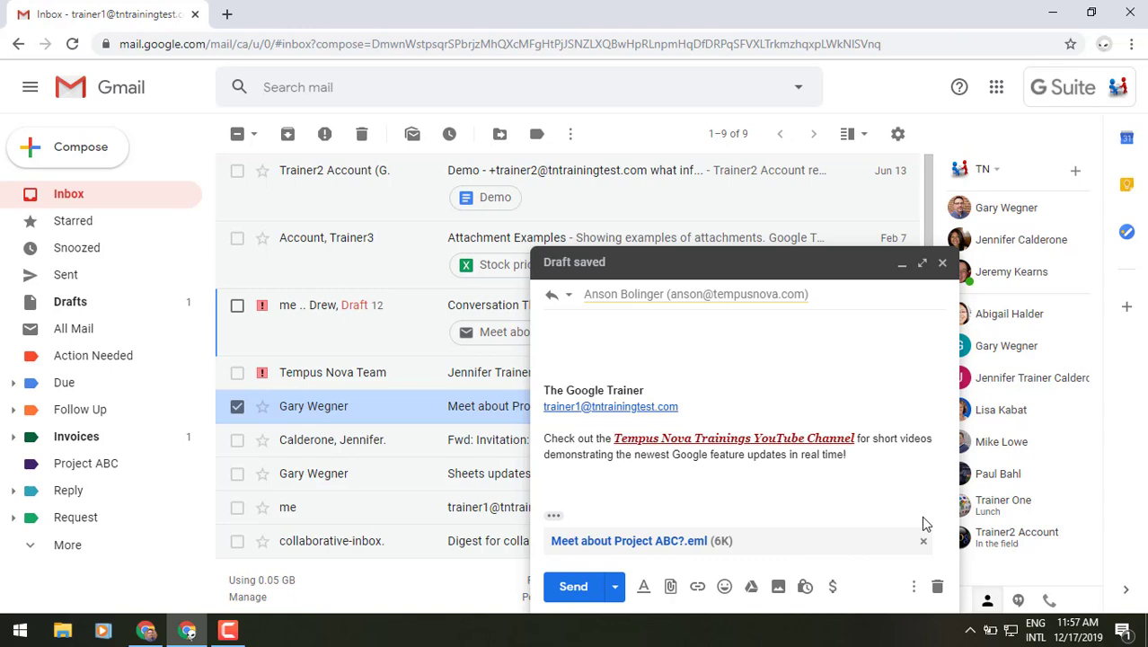
{"action": "left_click", "coordinate": [936, 586]}
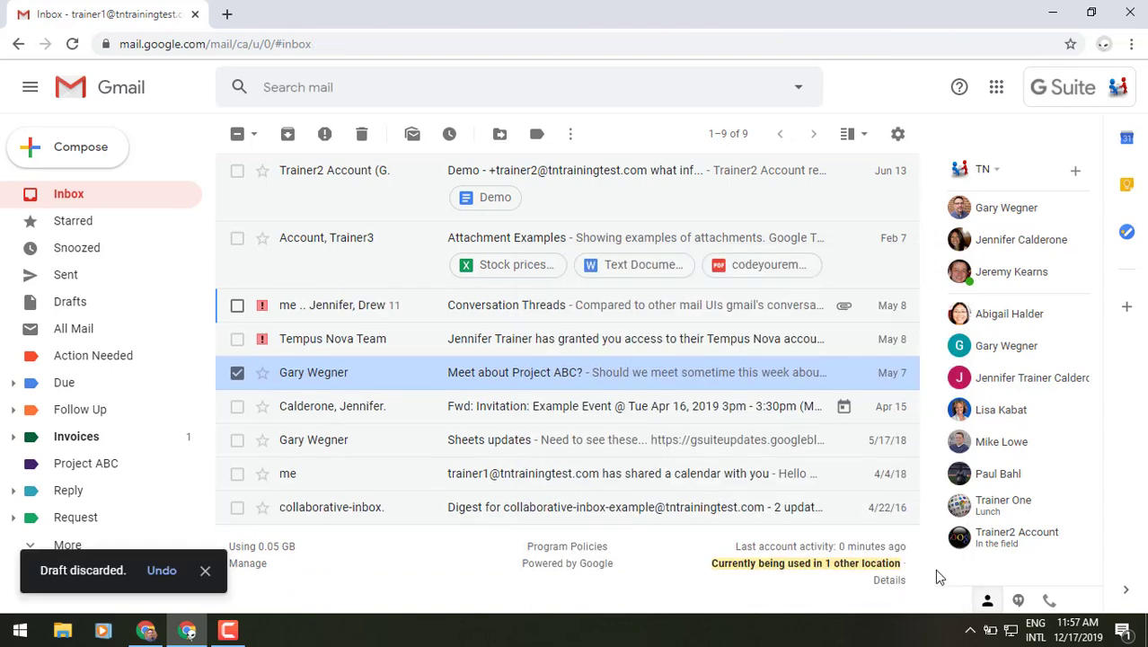
- Uncheck Meet about Project ABC?, open the Demo email and pop out a reply to it
{"action": "left_click", "coordinate": [237, 374]}
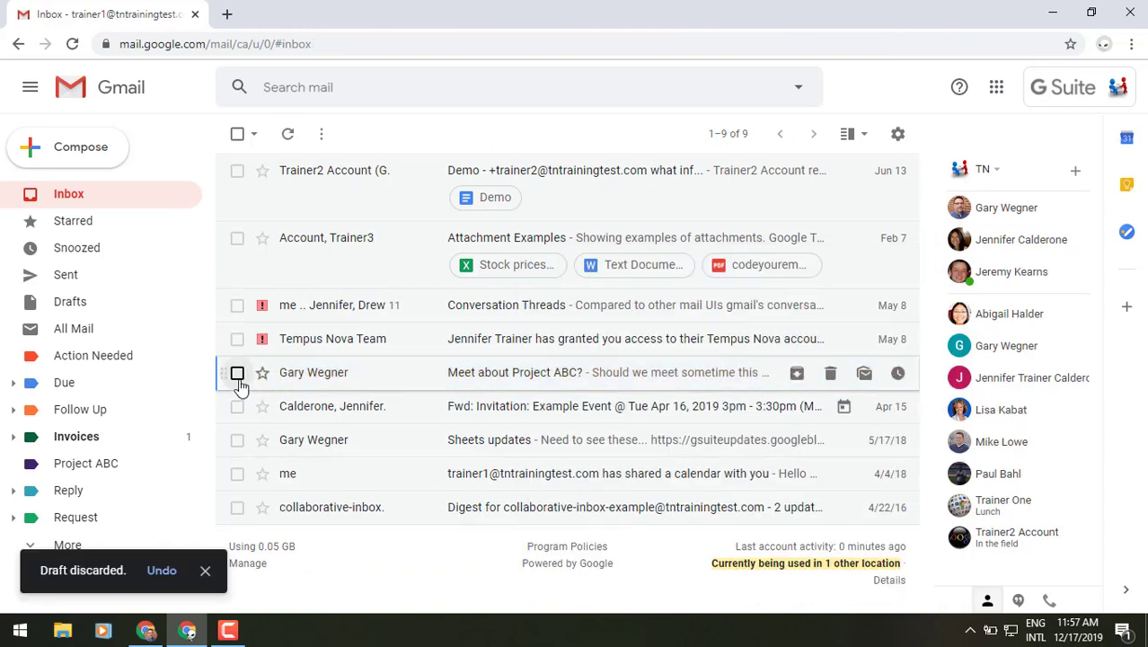
{"action": "left_click", "coordinate": [404, 181]}
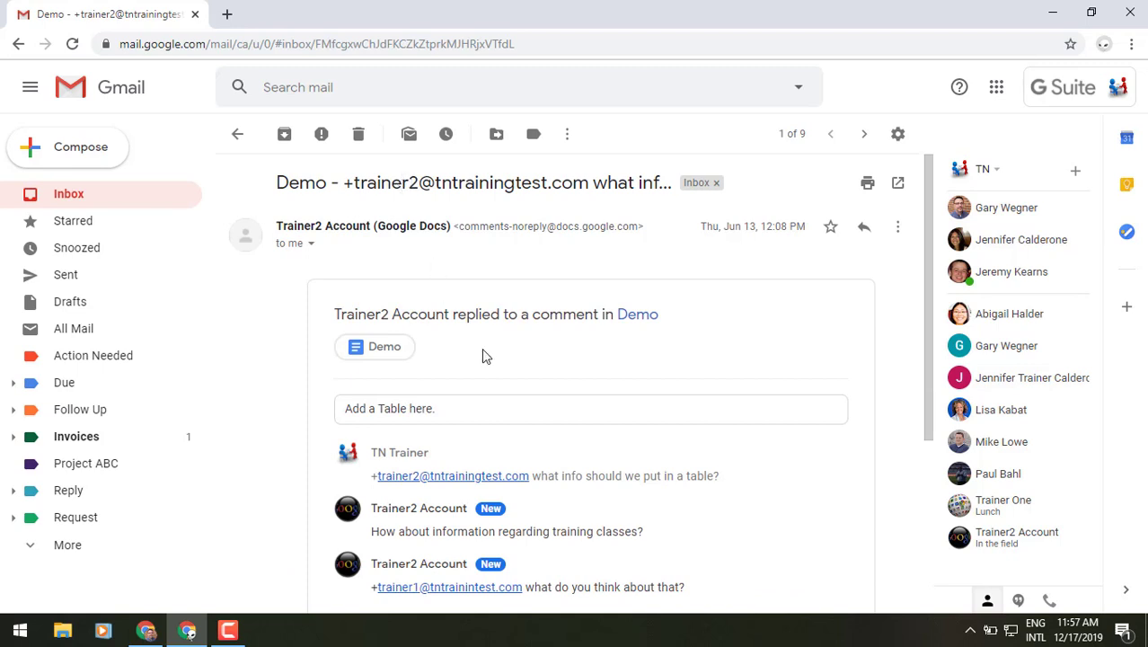
{"action": "scroll", "coordinate": [494, 359], "scroll_direction": "down", "scroll_amount": 2}
{"action": "scroll", "coordinate": [499, 368], "scroll_direction": "down", "scroll_amount": 1}
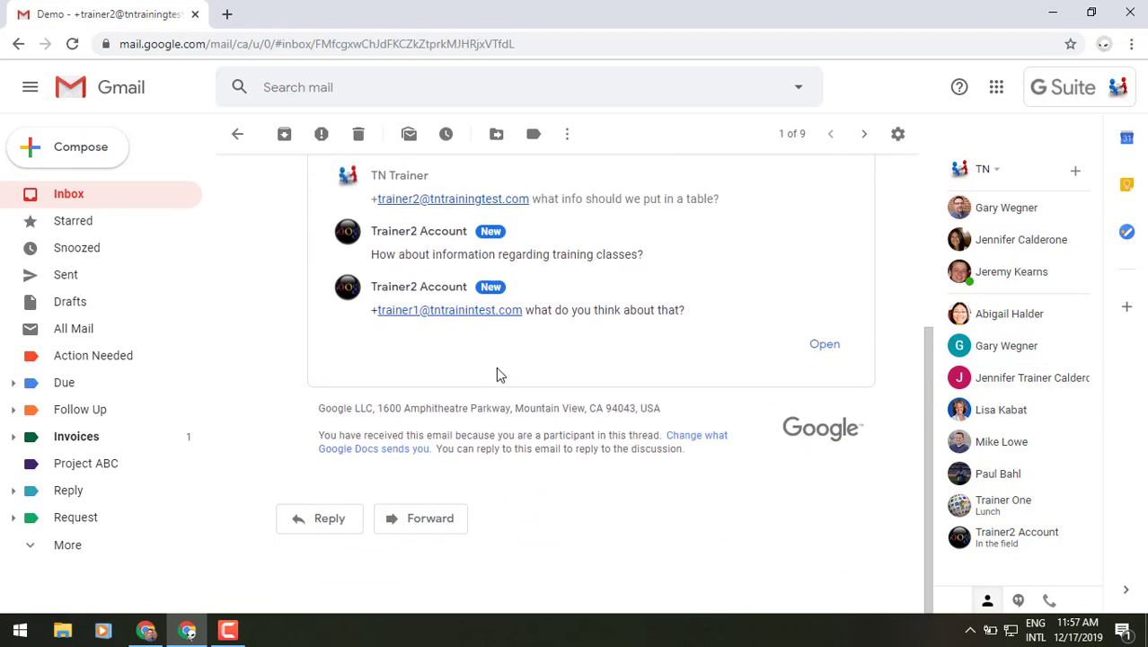
{"action": "left_click", "coordinate": [327, 518]}
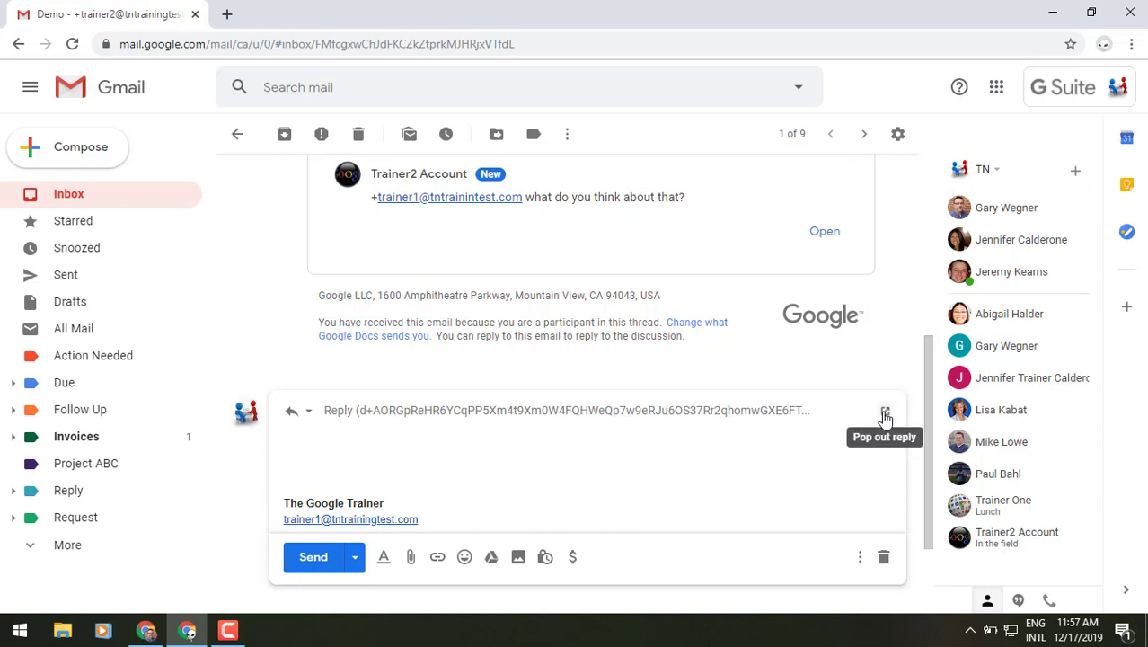
{"action": "left_click", "coordinate": [884, 414]}
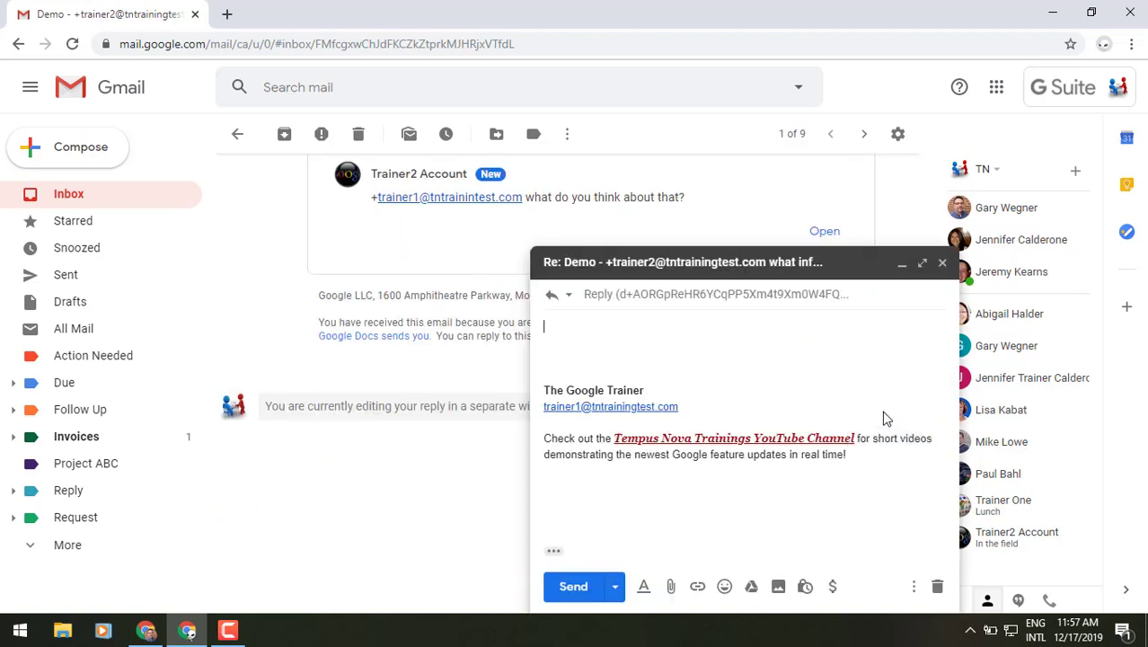
- From the inbox, drag Meet about Project ABC? into the Demo reply, then discard that draft
{"action": "left_click", "coordinate": [85, 201]}
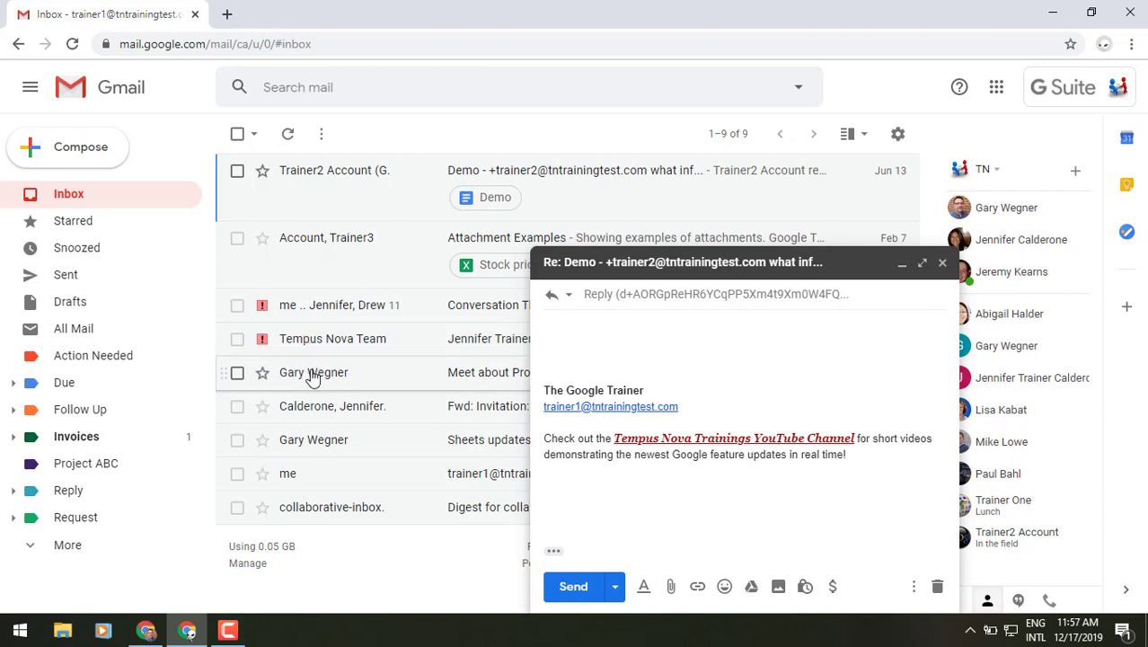
{"action": "left_click_drag", "start_coordinate": [310, 372], "coordinate": [686, 411]}
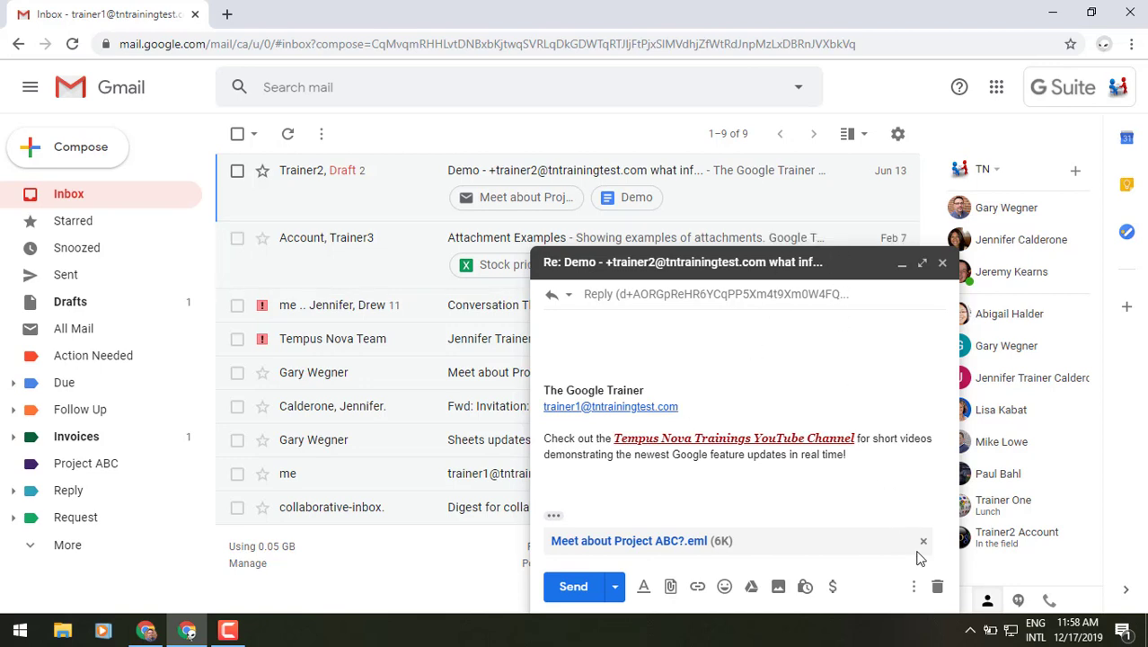
{"action": "left_click", "coordinate": [937, 589]}
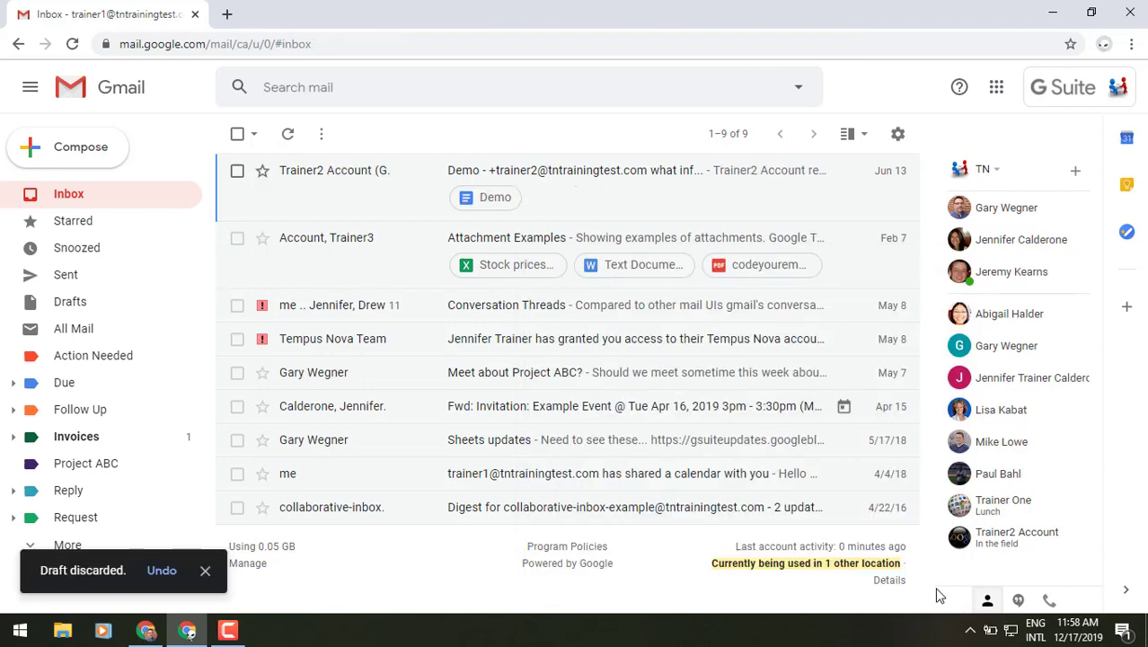
{"action": "mouse_move", "coordinate": [575, 183]}
{"action": "left_click", "coordinate": [237, 171]}
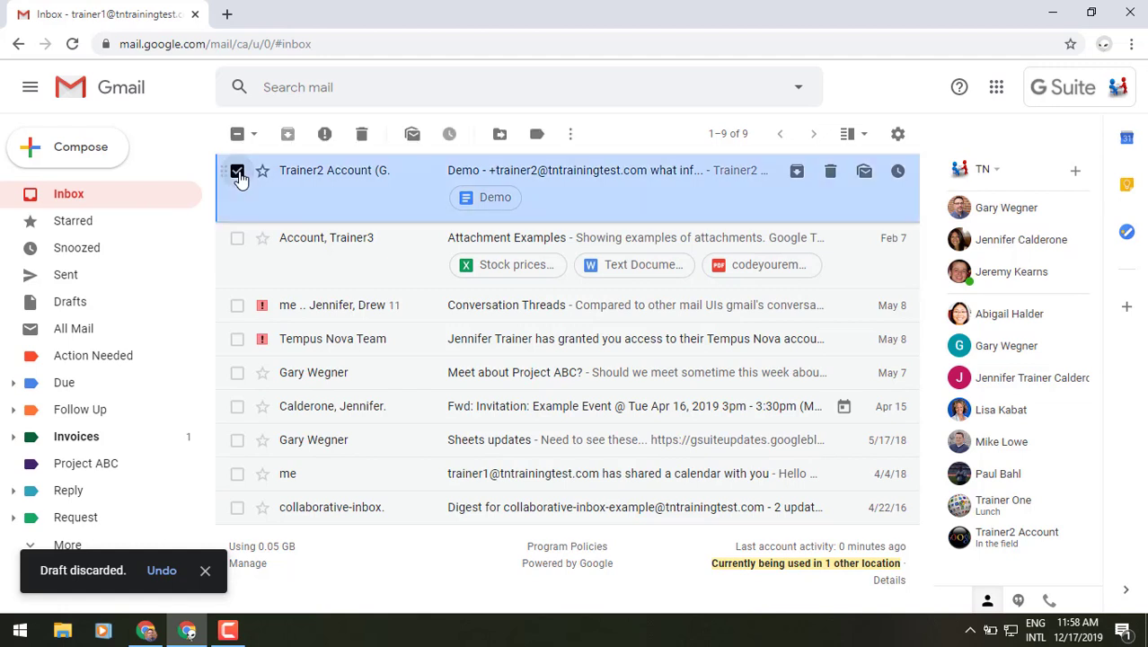
{"action": "left_click", "coordinate": [572, 134]}
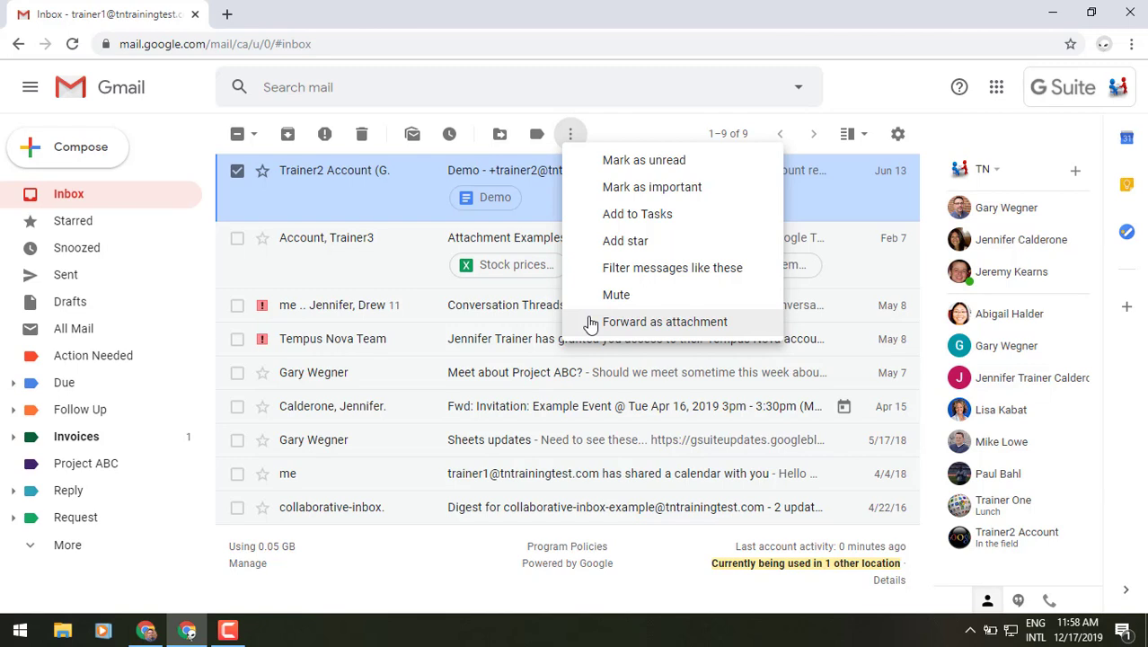
{"action": "left_click", "coordinate": [853, 96]}
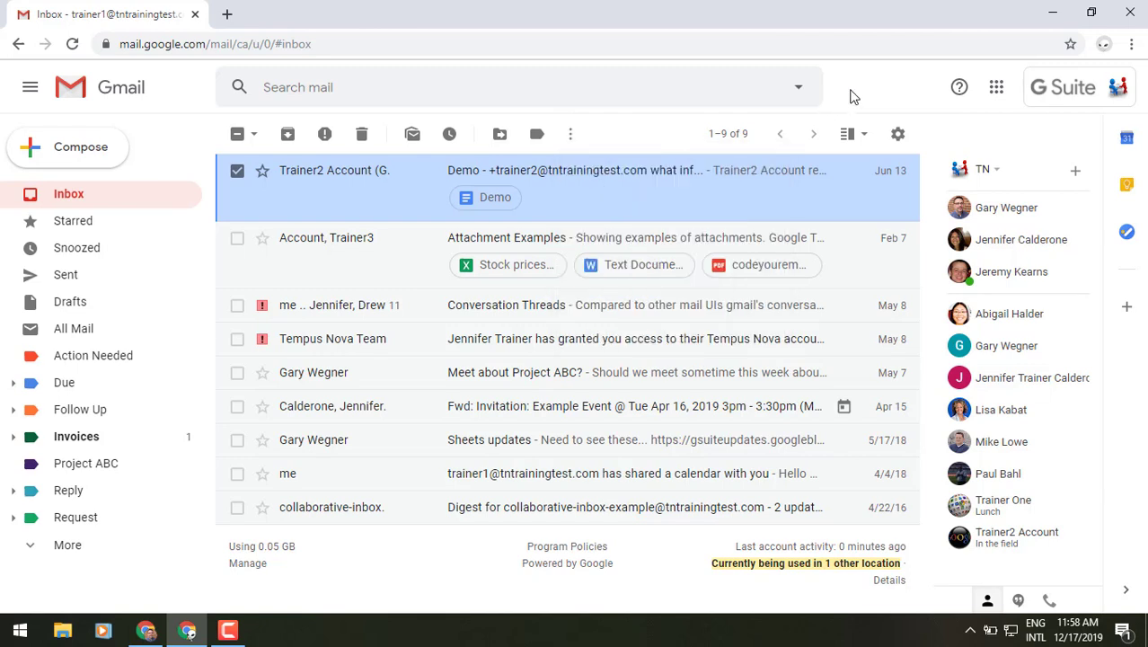
{"action": "left_click", "coordinate": [237, 170]}
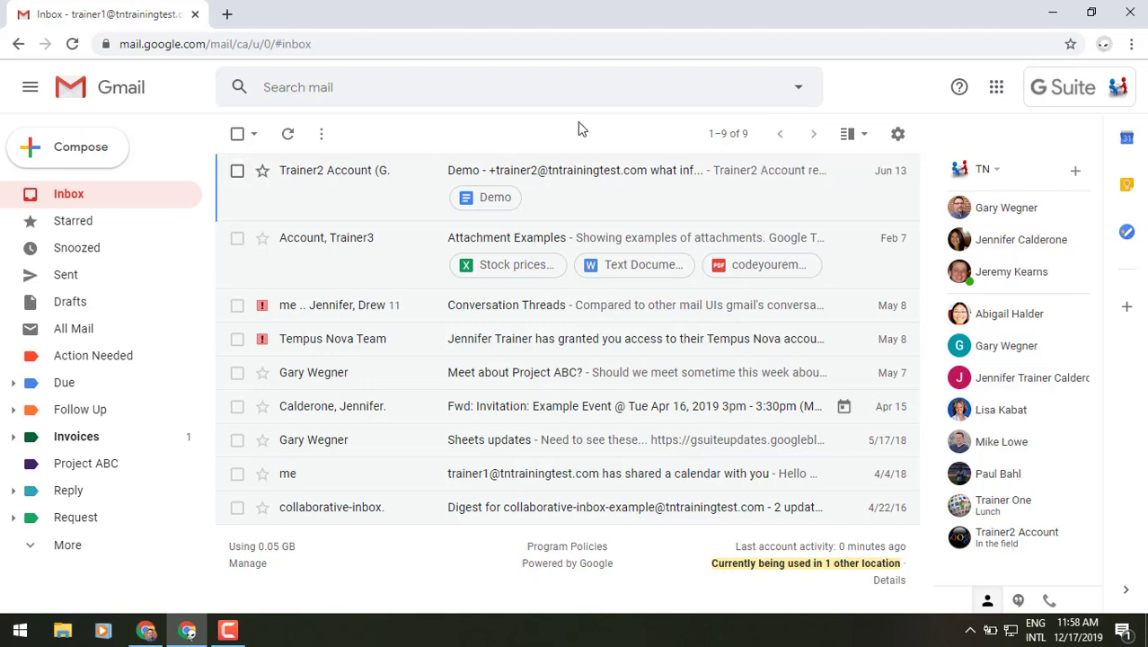
{"action": "left_click", "coordinate": [1131, 47]}
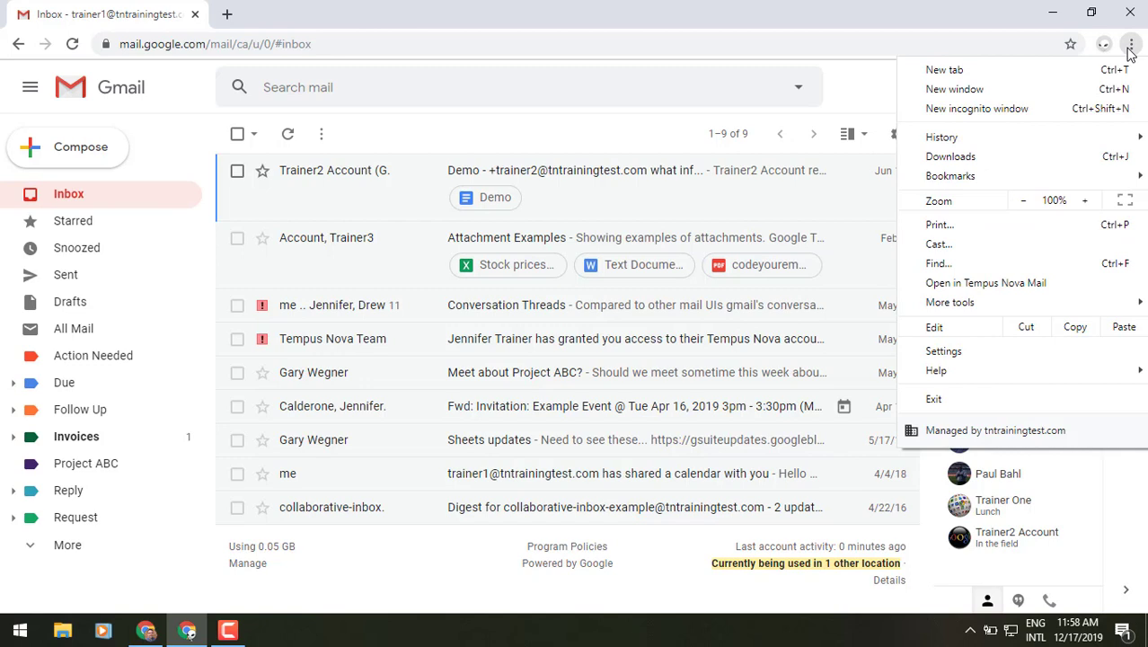
{"action": "mouse_move", "coordinate": [949, 302]}
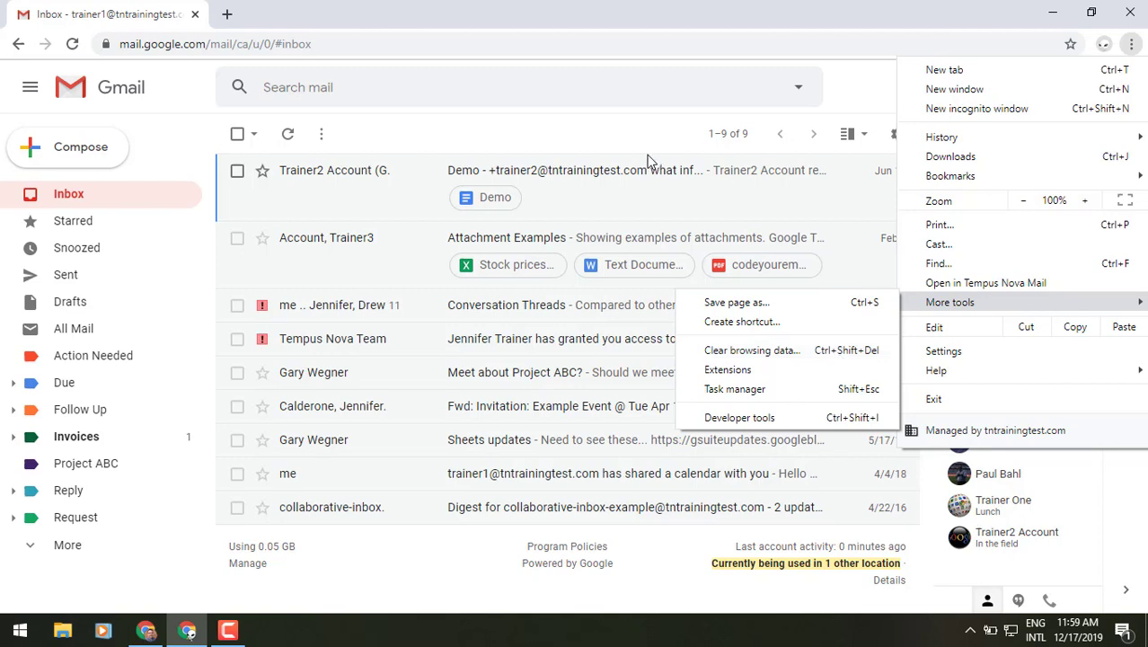
{"action": "left_click", "coordinate": [629, 140]}
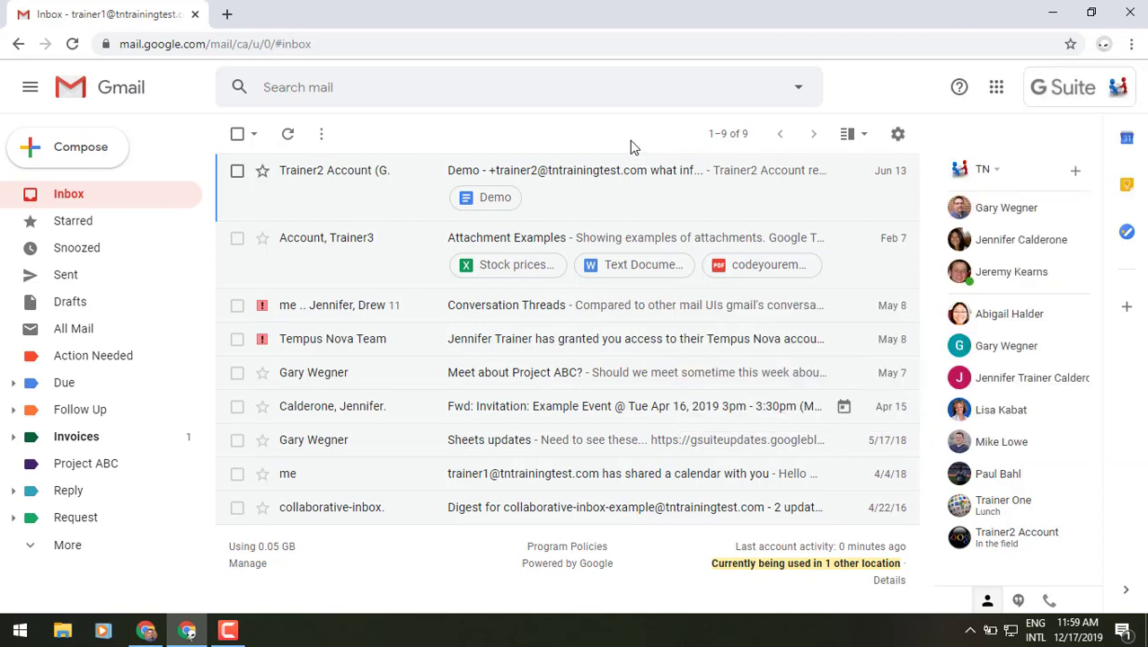